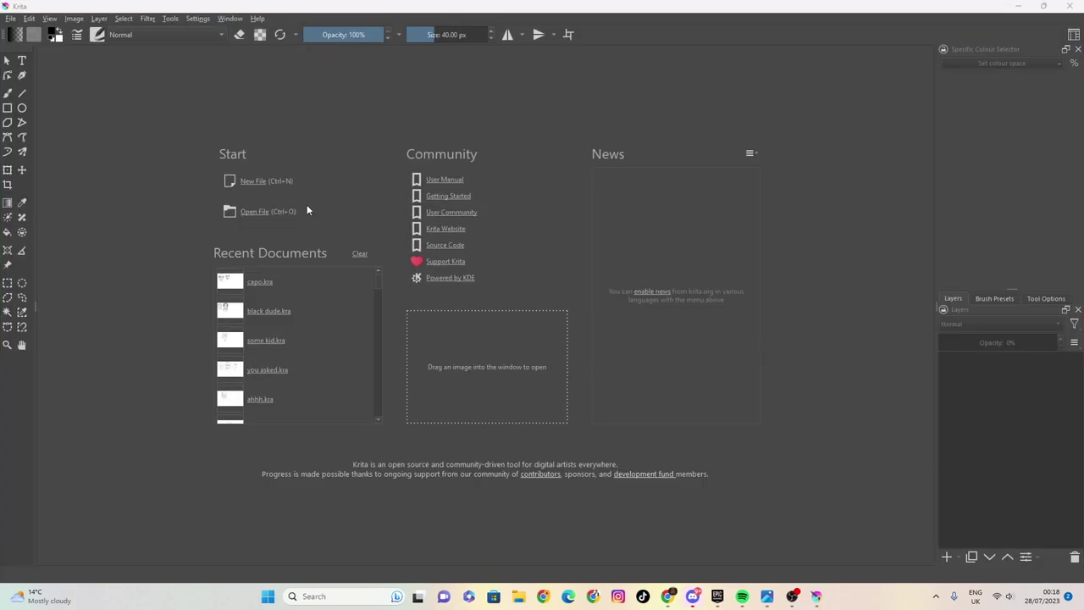
- Create a new blank document and reduce the brush size to about 4.17 px for sketching
left_click(11, 18)
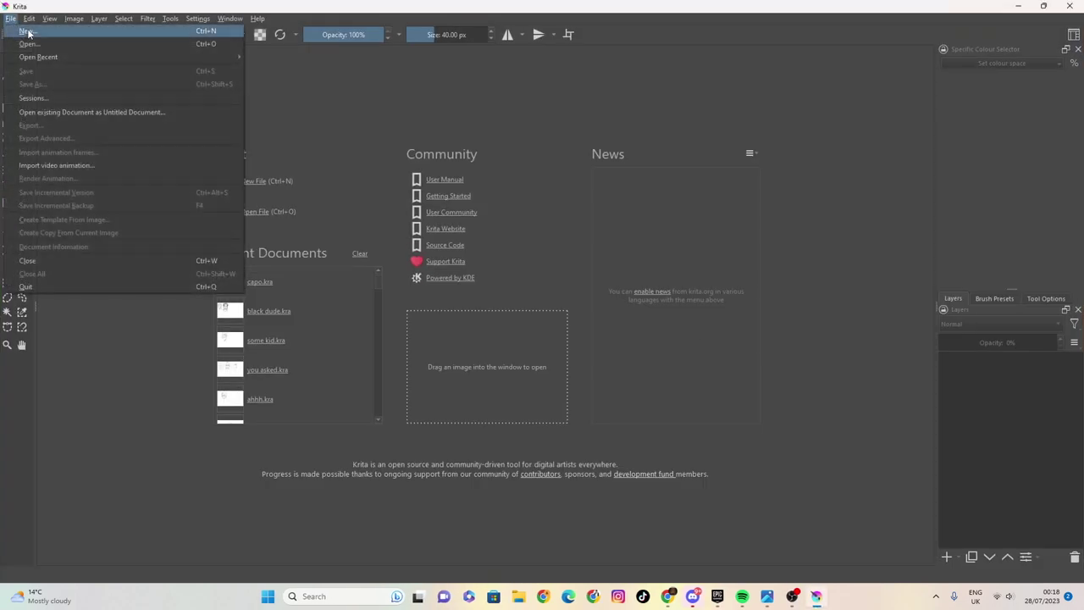
left_click(25, 31)
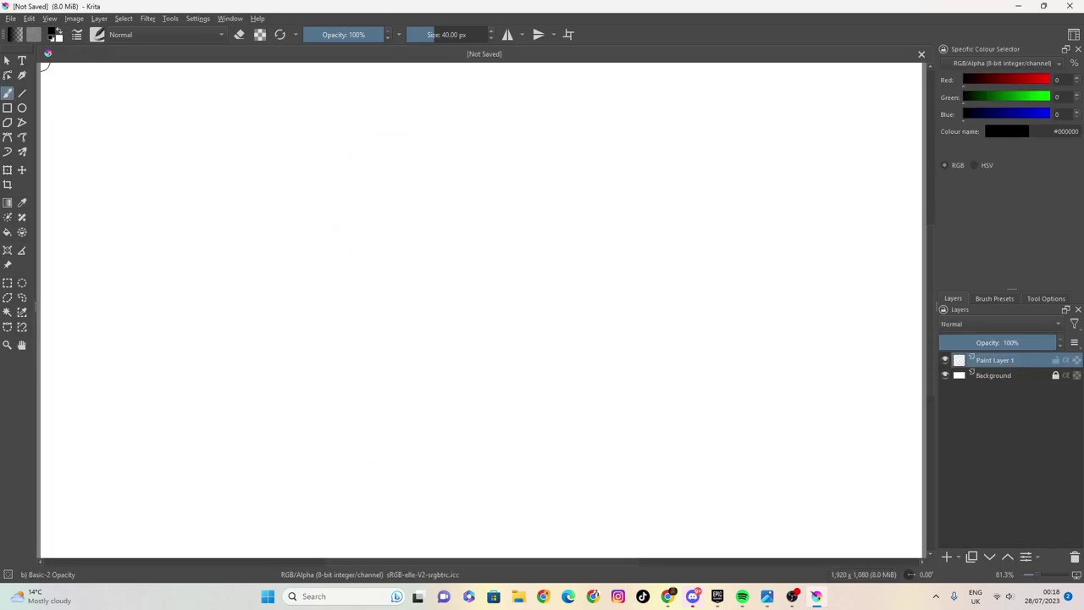
left_click(460, 124)
left_click(416, 35)
left_click(419, 36)
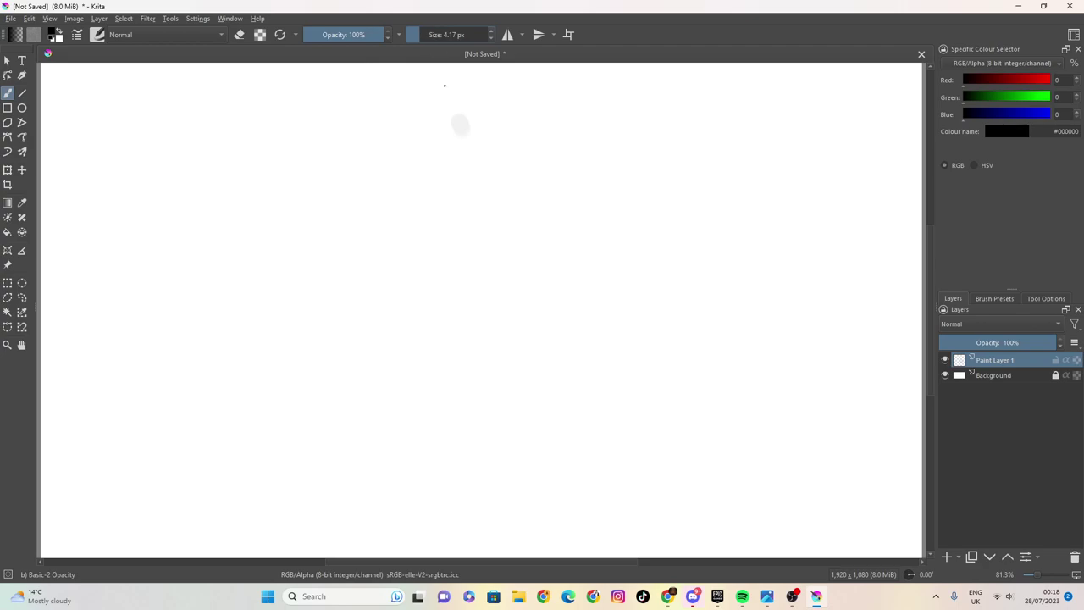
- Sketch the first head's round skull, tapered jaw and ear, with hair tufts beside the face
left_click_drag(467, 127, 386, 182)
mouse_move(502, 183)
left_mouse_down()
mouse_move(442, 126)
mouse_move(400, 151)
mouse_move(390, 178)
mouse_move(401, 234)
mouse_move(469, 246)
mouse_move(509, 202)
mouse_move(506, 183)
mouse_move(484, 236)
mouse_move(449, 244)
left_mouse_up()
mouse_move(394, 222)
left_mouse_down()
mouse_move(406, 259)
mouse_move(398, 233)
mouse_move(410, 259)
mouse_move(438, 272)
mouse_move(420, 271)
mouse_move(440, 276)
mouse_move(465, 267)
mouse_move(505, 185)
mouse_move(489, 222)
left_mouse_up()
left_click_drag(507, 183, 504, 158)
mouse_move(388, 151)
left_mouse_down()
mouse_move(376, 181)
mouse_move(394, 236)
left_mouse_up()
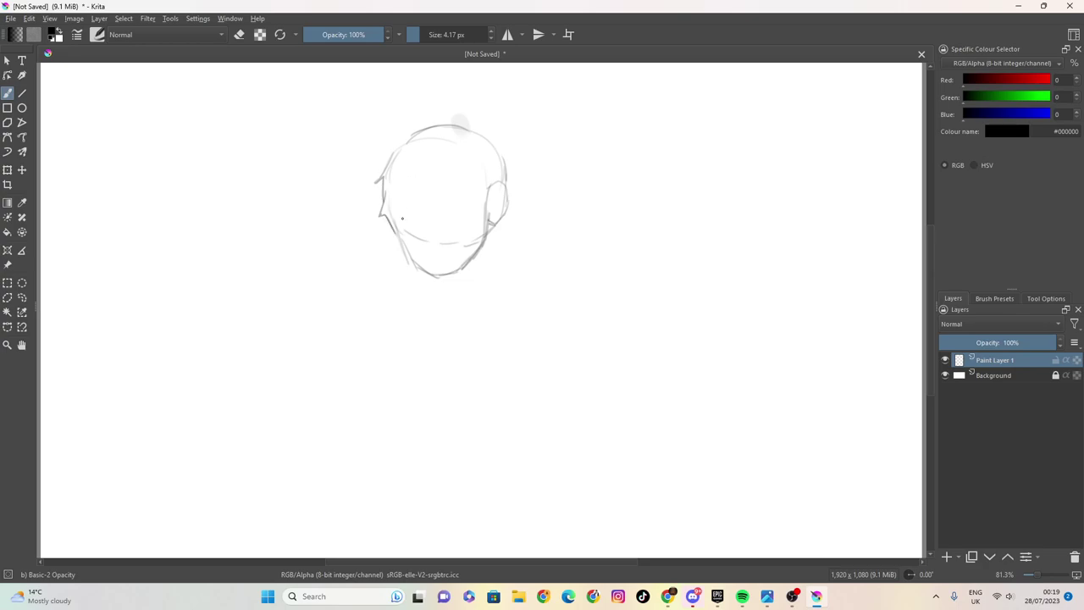
- Sketch a jagged fringe across the forehead and spiky hair around the crown and back of the head
mouse_move(411, 175)
left_mouse_down()
mouse_move(415, 204)
mouse_move(434, 200)
mouse_move(449, 169)
mouse_move(466, 212)
mouse_move(487, 223)
mouse_move(491, 184)
mouse_move(493, 201)
left_mouse_up()
left_click_drag(404, 179, 390, 225)
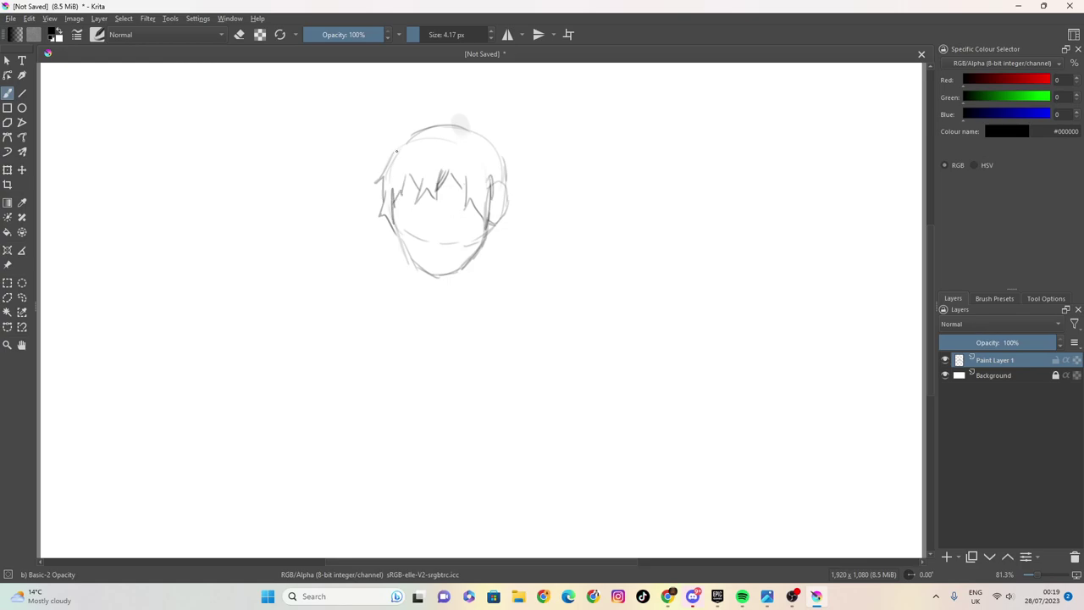
mouse_move(384, 154)
left_mouse_down()
mouse_move(405, 127)
mouse_move(445, 119)
mouse_move(487, 134)
left_mouse_up()
mouse_move(470, 109)
left_mouse_down()
mouse_move(479, 129)
mouse_move(449, 119)
mouse_move(503, 135)
left_mouse_up()
mouse_move(492, 137)
left_mouse_down()
mouse_move(521, 150)
mouse_move(513, 162)
mouse_move(524, 194)
mouse_move(500, 224)
left_mouse_up()
- Draw both sides of the first figure's neck and hatch a shadow under the chin
left_click_drag(432, 277, 452, 323)
mouse_move(472, 263)
left_mouse_down()
mouse_move(447, 298)
mouse_move(439, 292)
left_mouse_up()
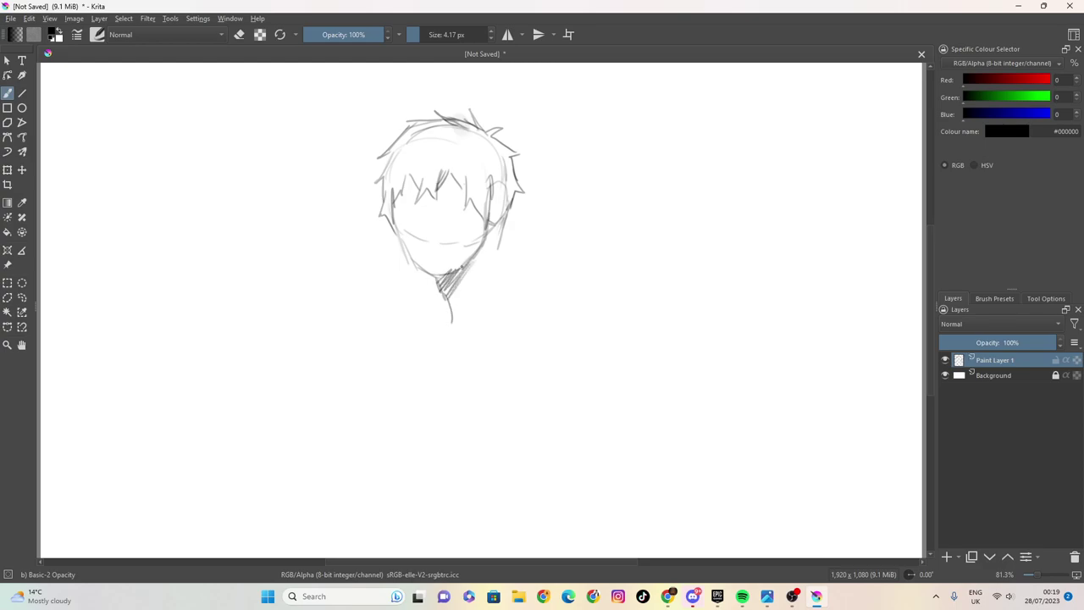
mouse_move(507, 216)
left_mouse_down()
mouse_move(497, 276)
mouse_move(508, 293)
left_mouse_up()
mouse_move(503, 246)
left_mouse_down()
mouse_move(498, 284)
mouse_move(494, 245)
mouse_move(506, 251)
left_mouse_up()
- Draw the first figure's eyes, brows, nose and mouth, and close off the base of the neck with a V-shaped neckline
mouse_move(403, 194)
left_mouse_down()
mouse_move(466, 197)
mouse_move(423, 201)
mouse_move(404, 216)
mouse_move(412, 209)
mouse_move(420, 225)
mouse_move(411, 227)
mouse_move(451, 204)
mouse_move(464, 210)
mouse_move(449, 206)
mouse_move(443, 216)
mouse_move(466, 217)
mouse_move(449, 224)
mouse_move(461, 224)
mouse_move(452, 205)
mouse_move(455, 222)
mouse_move(458, 209)
mouse_move(430, 245)
mouse_move(437, 229)
left_mouse_up()
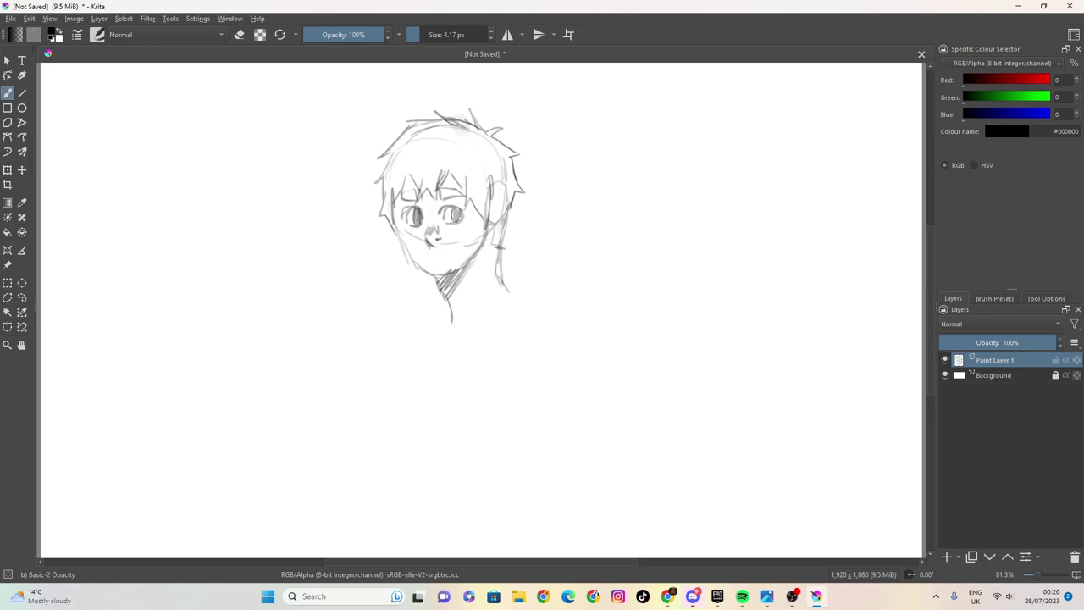
mouse_move(430, 259)
left_mouse_down()
mouse_move(460, 249)
mouse_move(431, 262)
mouse_move(467, 274)
mouse_move(418, 309)
mouse_move(456, 342)
left_mouse_up()
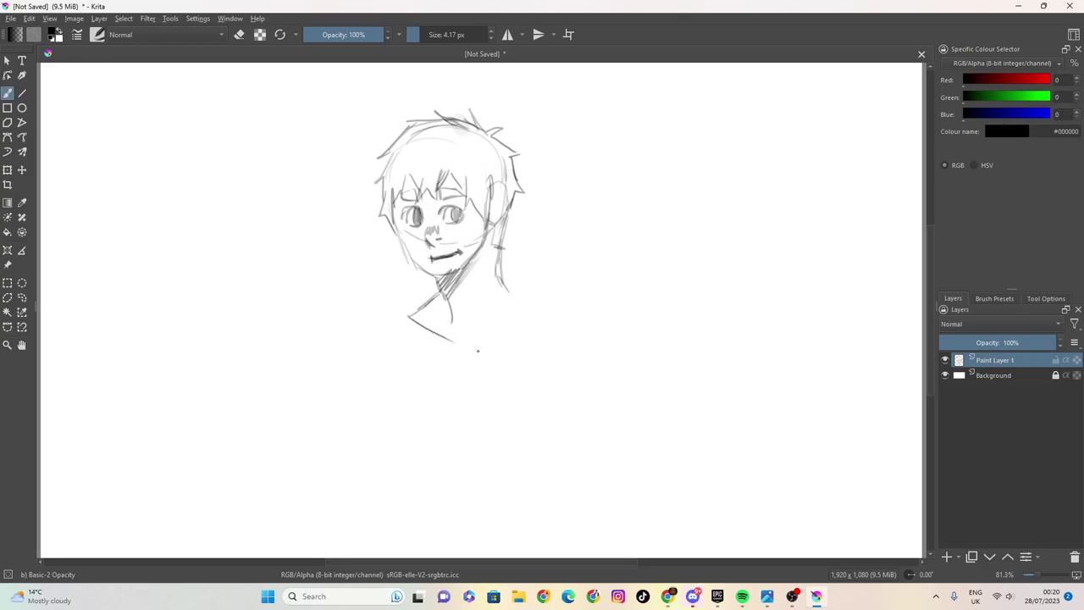
mouse_move(508, 290)
left_mouse_down()
mouse_move(513, 315)
mouse_move(472, 331)
left_mouse_up()
left_click_drag(487, 274, 475, 308)
- Add a cap band across the first figure's forehead with a flat brim extending past the face
mouse_move(496, 148)
left_mouse_down()
mouse_move(390, 150)
mouse_move(399, 153)
mouse_move(348, 168)
mouse_move(385, 174)
mouse_move(439, 152)
mouse_move(483, 157)
mouse_move(471, 164)
mouse_move(510, 181)
mouse_move(502, 162)
mouse_move(406, 163)
mouse_move(373, 175)
mouse_move(364, 156)
left_mouse_up()
mouse_move(441, 159)
left_mouse_down()
mouse_move(349, 161)
mouse_move(362, 175)
mouse_move(376, 172)
mouse_move(348, 164)
left_mouse_up()
left_click_drag(389, 151, 354, 160)
mouse_move(439, 151)
left_mouse_down()
mouse_move(395, 149)
mouse_move(419, 153)
left_mouse_up()
left_click_drag(447, 147, 420, 151)
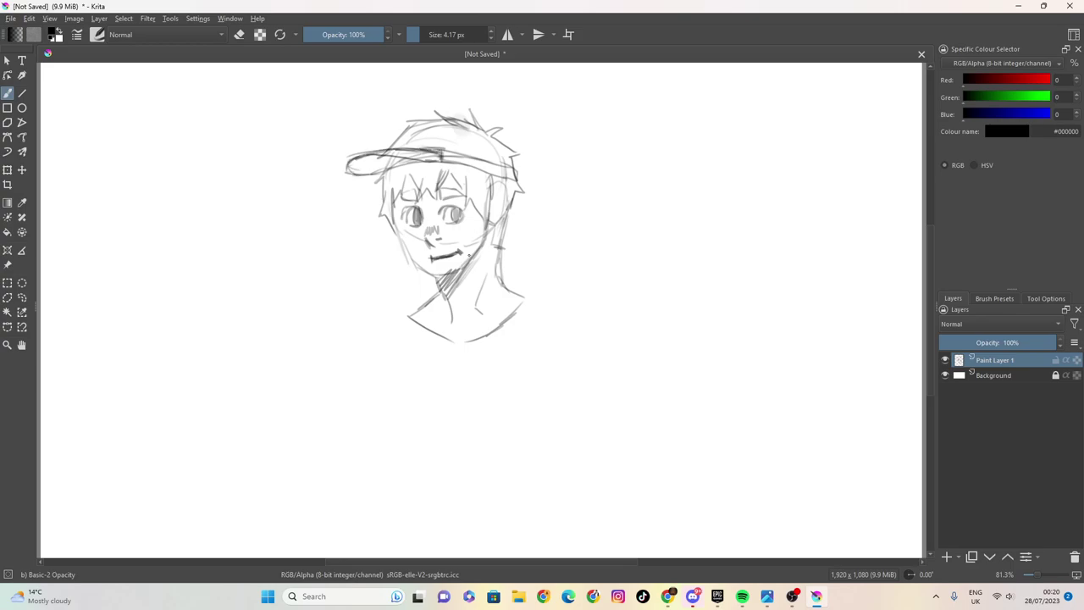
- Darken the first figure's jawline and deepen the hatched shadow under the chin
mouse_move(487, 270)
left_mouse_down()
mouse_move(479, 295)
mouse_move(445, 299)
left_mouse_up()
mouse_move(459, 269)
left_mouse_down()
mouse_move(443, 293)
mouse_move(430, 277)
left_mouse_up()
mouse_move(397, 213)
left_mouse_down()
mouse_move(408, 252)
mouse_move(433, 277)
left_mouse_up()
mouse_move(487, 225)
left_mouse_down()
mouse_move(460, 270)
mouse_move(436, 276)
left_mouse_up()
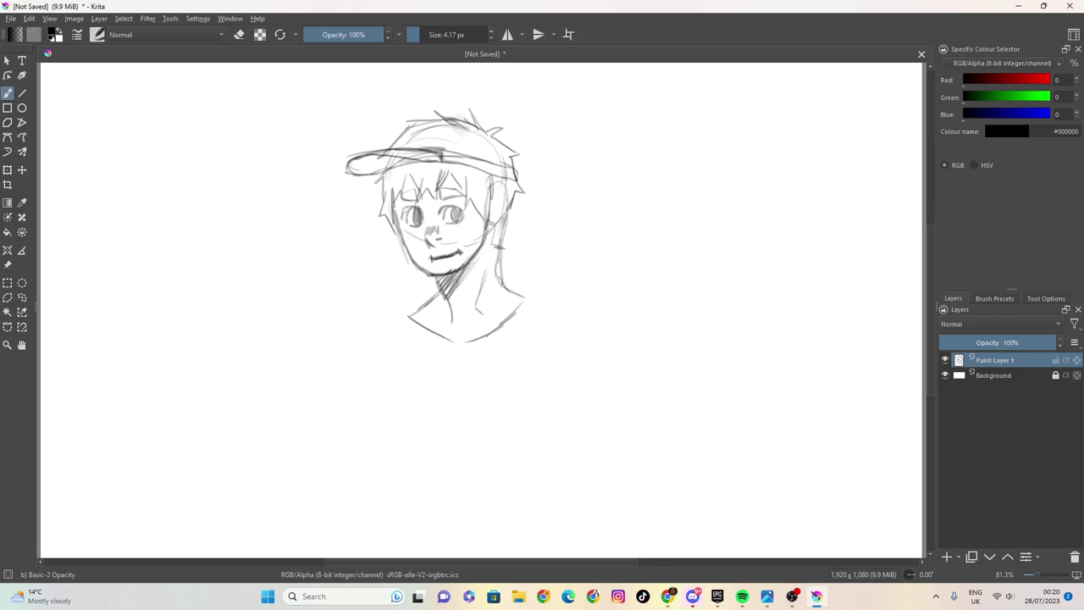
mouse_move(485, 246)
left_mouse_down()
mouse_move(462, 288)
mouse_move(435, 279)
left_mouse_up()
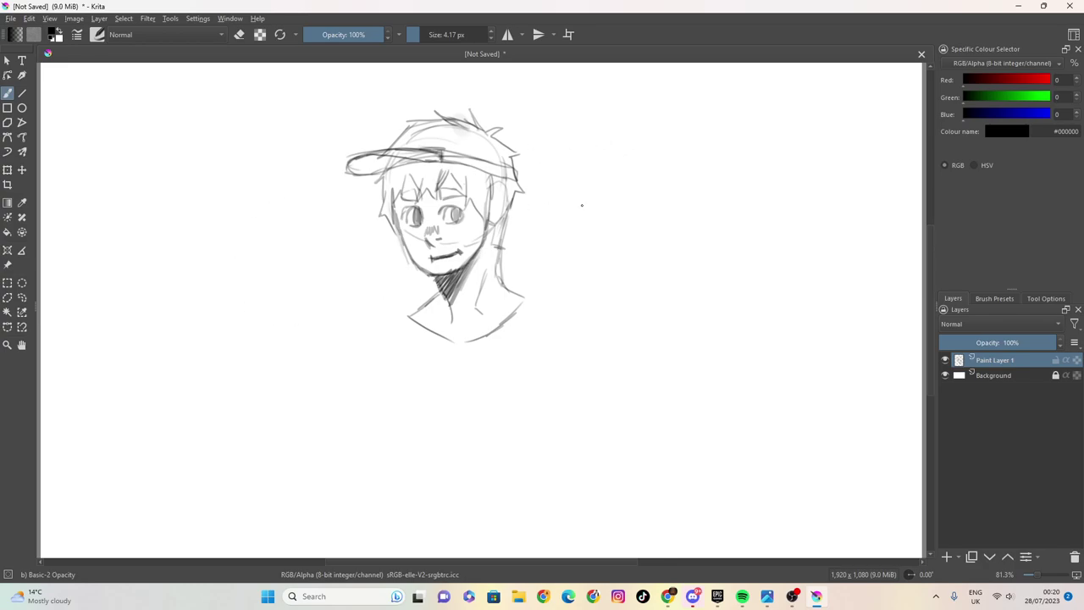
- Sketch a second, front-facing head beside the first, with a rounded crown, curved headband and narrow chin
mouse_move(639, 130)
left_mouse_down()
mouse_move(588, 166)
mouse_move(590, 223)
left_mouse_up()
mouse_move(586, 180)
left_mouse_down()
mouse_move(590, 214)
mouse_move(666, 219)
left_mouse_up()
left_click_drag(657, 139, 667, 214)
mouse_move(588, 208)
left_mouse_down()
mouse_move(607, 254)
mouse_move(635, 258)
mouse_move(658, 240)
mouse_move(627, 258)
mouse_move(604, 243)
mouse_move(642, 256)
mouse_move(668, 200)
mouse_move(660, 223)
mouse_move(618, 255)
mouse_move(592, 202)
left_mouse_up()
mouse_move(601, 240)
left_mouse_down()
mouse_move(588, 163)
mouse_move(640, 131)
mouse_move(662, 140)
mouse_move(677, 173)
mouse_move(666, 222)
left_mouse_up()
mouse_move(639, 255)
left_mouse_down()
mouse_move(666, 213)
mouse_move(659, 141)
mouse_move(664, 149)
mouse_move(671, 171)
mouse_move(622, 137)
mouse_move(598, 151)
mouse_move(652, 168)
left_mouse_up()
- Add side hair, a small fringe, narrowed eyes, brows and the start of a nose to the second head
mouse_move(585, 181)
left_mouse_down()
mouse_move(620, 165)
mouse_move(663, 179)
mouse_move(588, 178)
mouse_move(613, 166)
mouse_move(654, 174)
mouse_move(595, 180)
mouse_move(663, 178)
mouse_move(586, 183)
mouse_move(593, 168)
mouse_move(578, 208)
mouse_move(590, 228)
mouse_move(597, 181)
mouse_move(595, 223)
left_mouse_up()
mouse_move(659, 192)
left_mouse_down()
mouse_move(661, 227)
mouse_move(673, 222)
left_mouse_up()
mouse_move(619, 177)
left_mouse_down()
mouse_move(622, 203)
mouse_move(636, 203)
mouse_move(648, 180)
mouse_move(610, 187)
mouse_move(659, 188)
mouse_move(606, 208)
mouse_move(656, 205)
mouse_move(629, 227)
left_mouse_up()
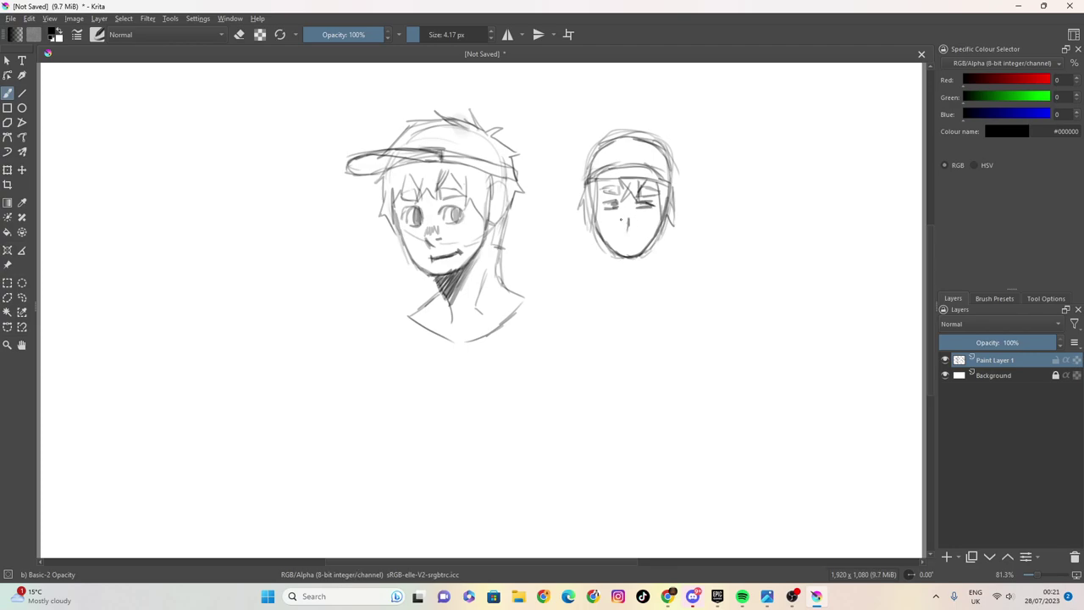
- Draw the second figure's nose, mouth, neck and collar lines, and hatch a shadow under the chin
left_click_drag(630, 211, 638, 240)
left_click_drag(621, 238, 641, 239)
mouse_move(612, 216)
left_mouse_down()
mouse_move(621, 209)
mouse_move(603, 278)
mouse_move(588, 286)
mouse_move(609, 304)
left_mouse_up()
mouse_move(651, 230)
left_mouse_down()
mouse_move(656, 275)
mouse_move(641, 300)
left_mouse_up()
mouse_move(654, 246)
left_mouse_down()
mouse_move(620, 277)
mouse_move(601, 259)
left_mouse_up()
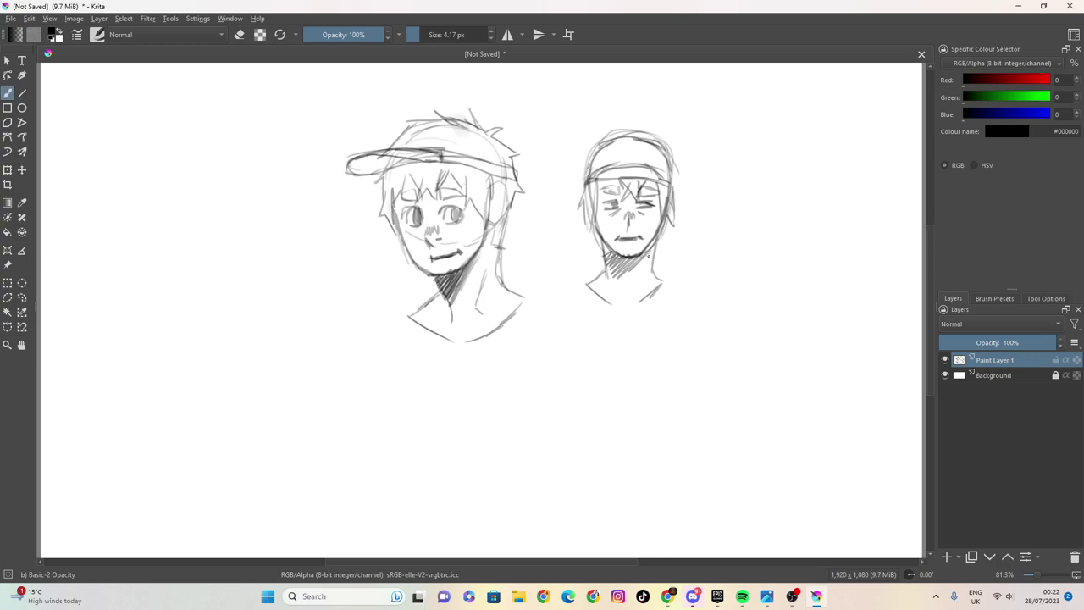
- Extend the second figure's side hair down past the jaw and fill the headband with dark hatching
left_click_drag(657, 266, 673, 165)
mouse_move(605, 171)
left_mouse_down()
mouse_move(630, 164)
mouse_move(617, 167)
left_mouse_up()
left_click_drag(600, 179, 636, 165)
mouse_move(621, 177)
left_mouse_down()
mouse_move(647, 165)
mouse_move(662, 182)
left_mouse_up()
mouse_move(591, 168)
left_mouse_down()
mouse_move(615, 138)
mouse_move(593, 156)
left_mouse_up()
left_click_drag(590, 168, 635, 134)
mouse_move(590, 161)
left_mouse_down()
mouse_move(610, 141)
mouse_move(595, 147)
left_mouse_up()
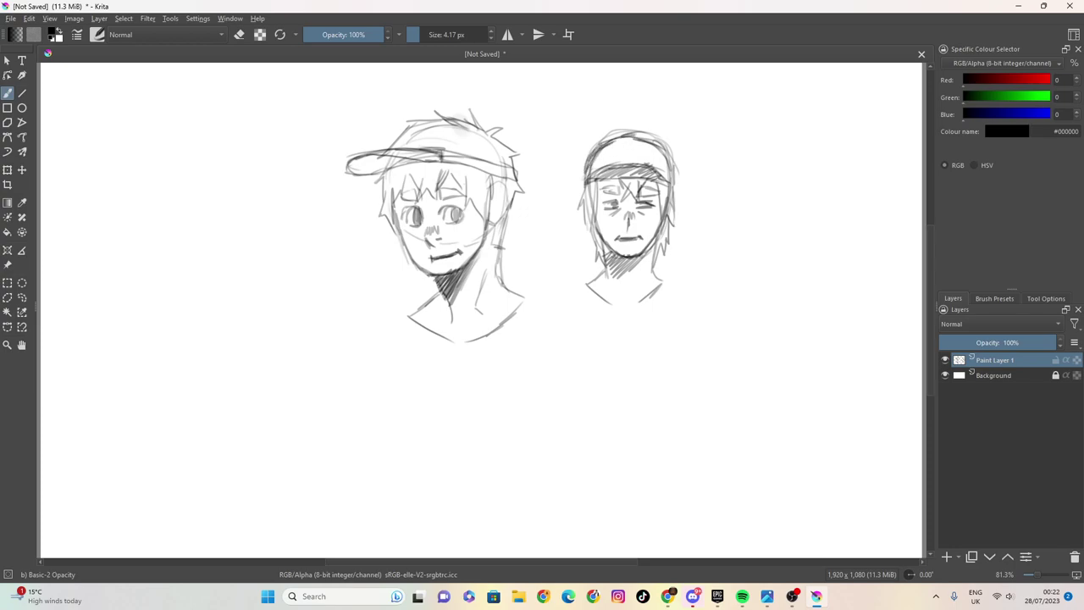
mouse_move(673, 159)
left_mouse_down()
mouse_move(674, 186)
mouse_move(607, 168)
mouse_move(593, 176)
left_mouse_up()
mouse_move(599, 170)
left_mouse_down()
mouse_move(592, 180)
mouse_move(654, 175)
mouse_move(597, 175)
left_mouse_up()
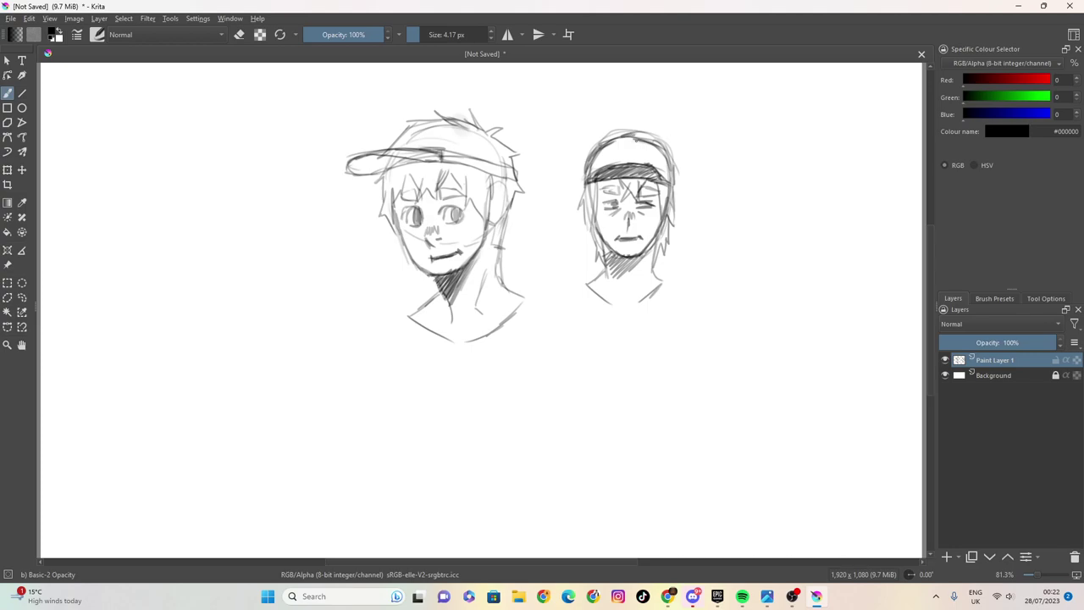
- Add spiky hair around the second figure's crown and close the neckline below the neck
mouse_move(622, 133)
left_mouse_down()
mouse_move(648, 122)
mouse_move(680, 147)
mouse_move(692, 170)
mouse_move(676, 188)
left_mouse_up()
left_click_drag(622, 127, 585, 175)
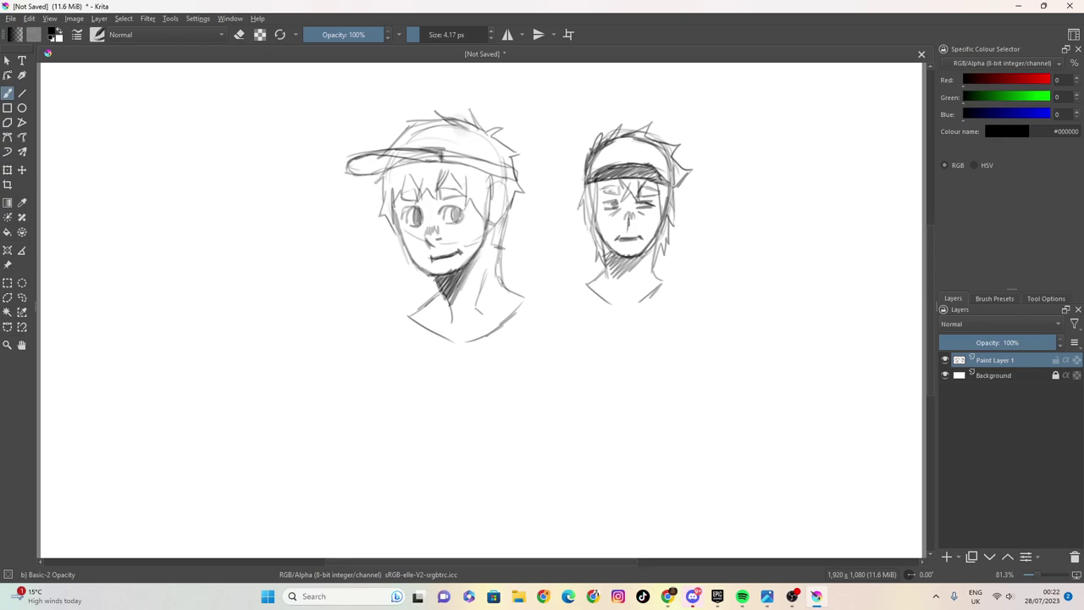
mouse_move(613, 303)
left_mouse_down()
mouse_move(637, 307)
mouse_move(622, 298)
mouse_move(652, 293)
mouse_move(623, 276)
left_mouse_up()
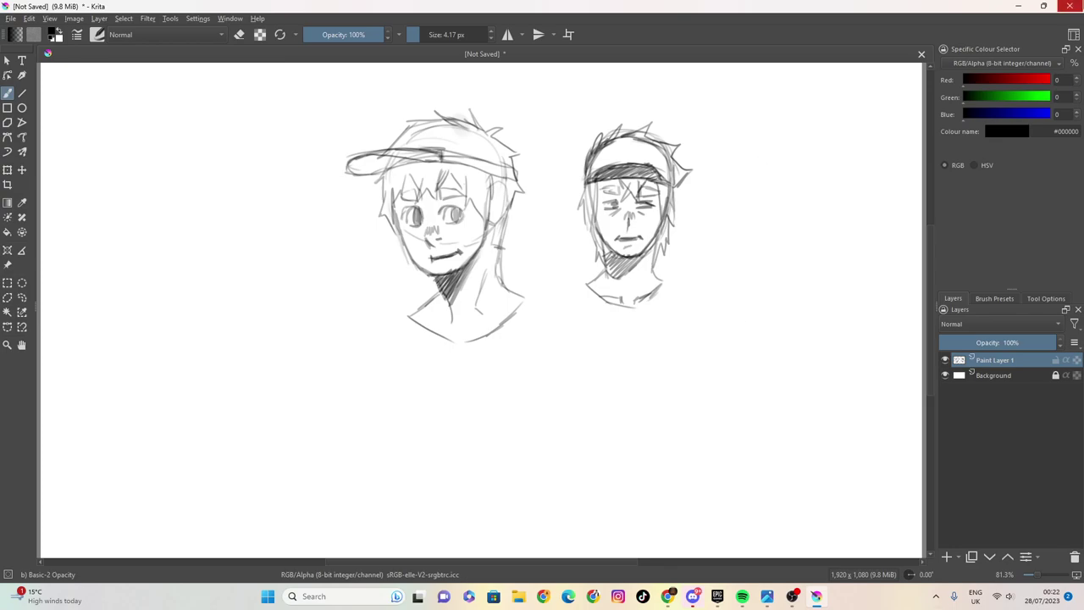
- Close the drawing, choose to save its changes, and try to save it under the file name capo
left_click(921, 54)
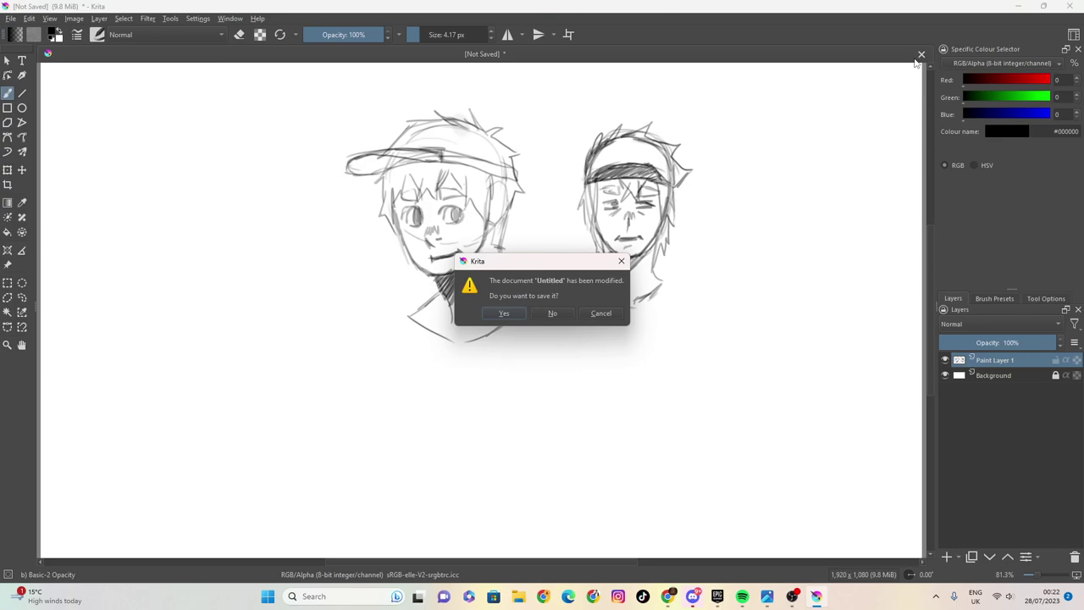
key("Escape")
left_click(922, 54)
left_click(505, 313)
type("capo")
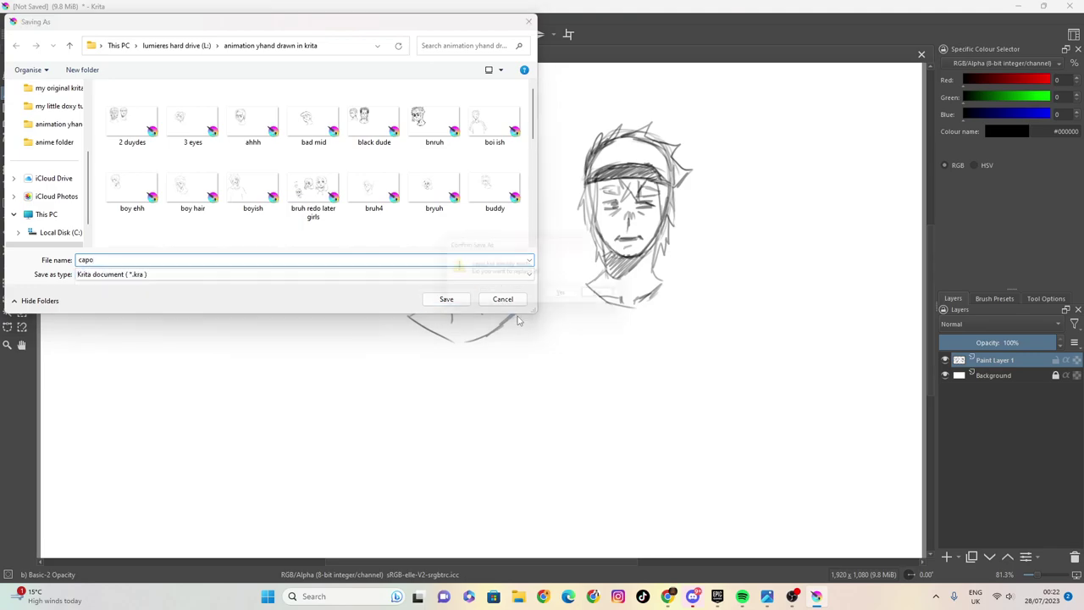
key("Return")
left_click(613, 301)
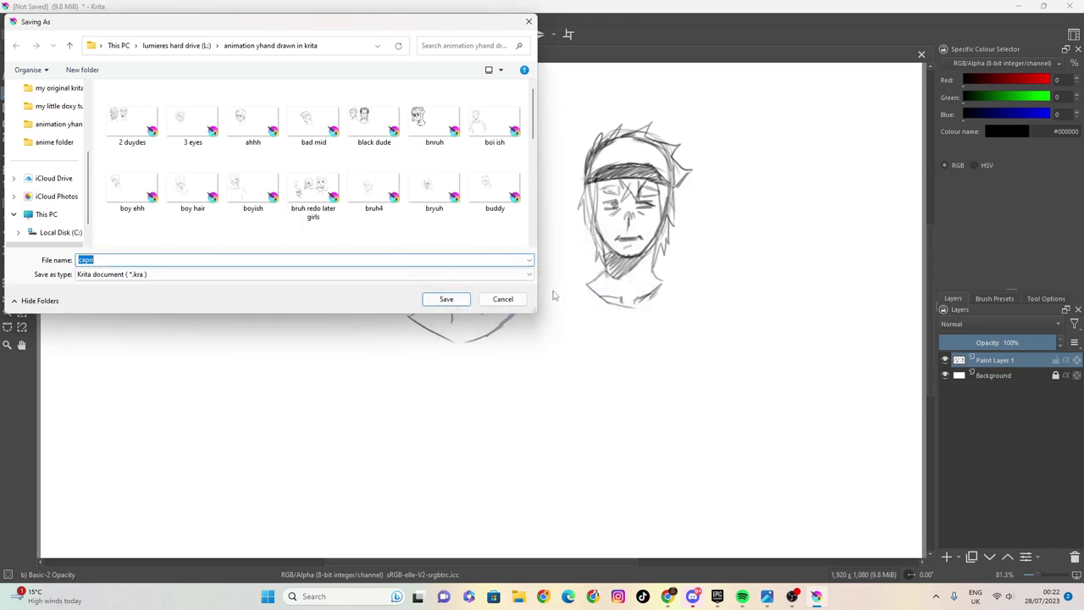
- Add a 2 to the file name and save the drawing as a Krita document
left_click(189, 256)
type("2")
left_click(442, 300)
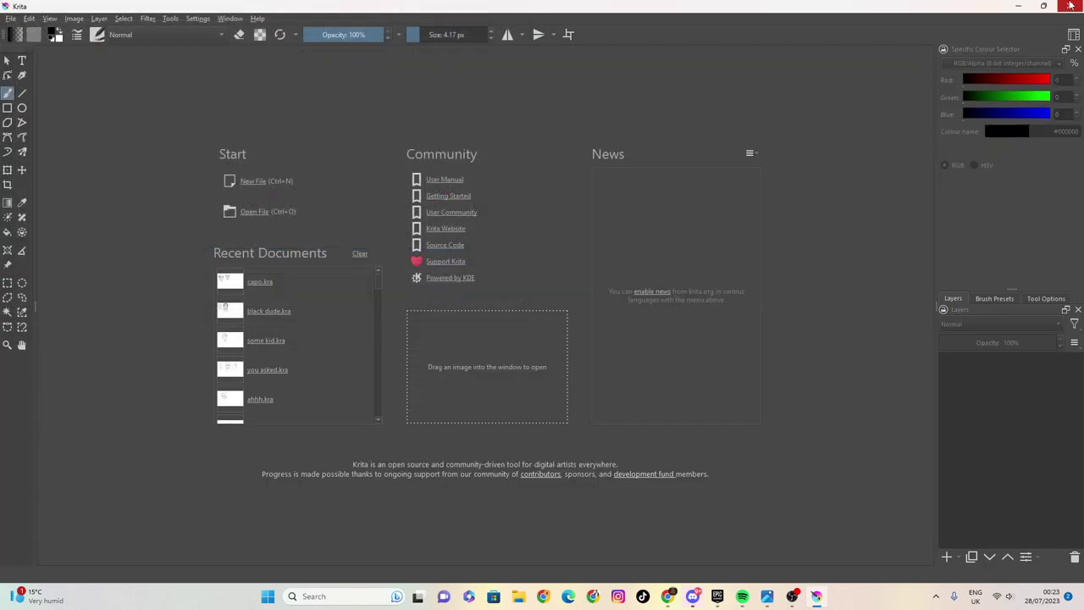